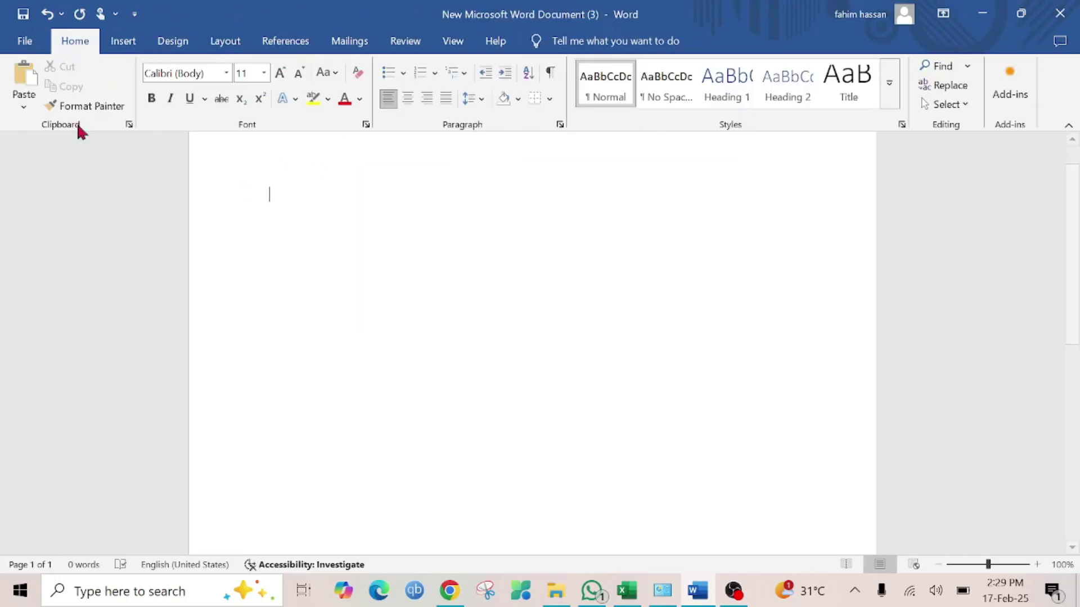
- Switch the ribbon to the Insert tab in the blank document
click(122, 41)
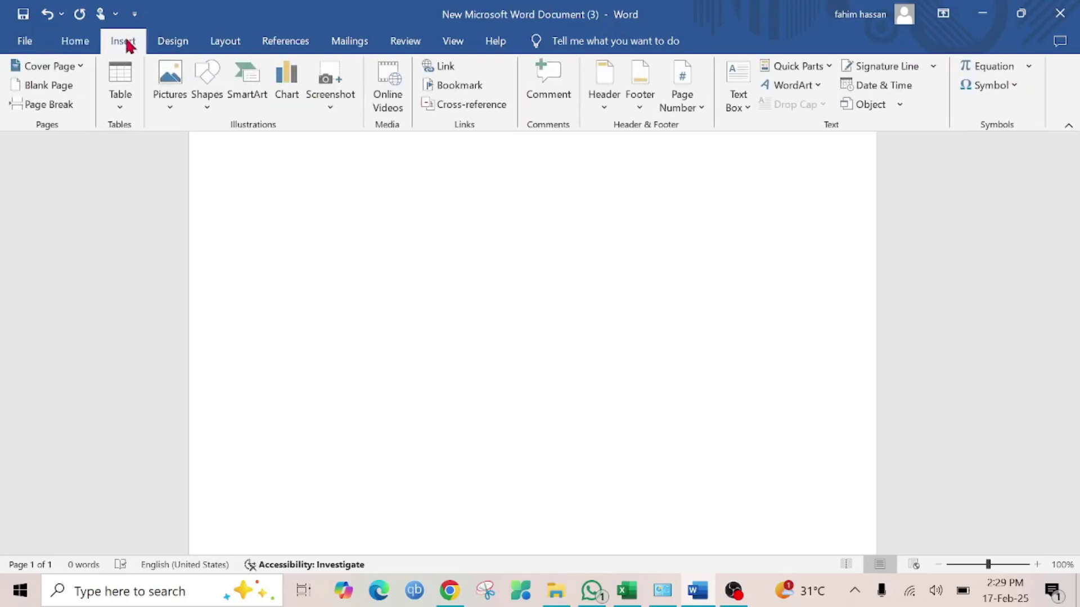
- Insert the close-up portrait JPG of a man from the Downloads folder
click(170, 105)
click(202, 150)
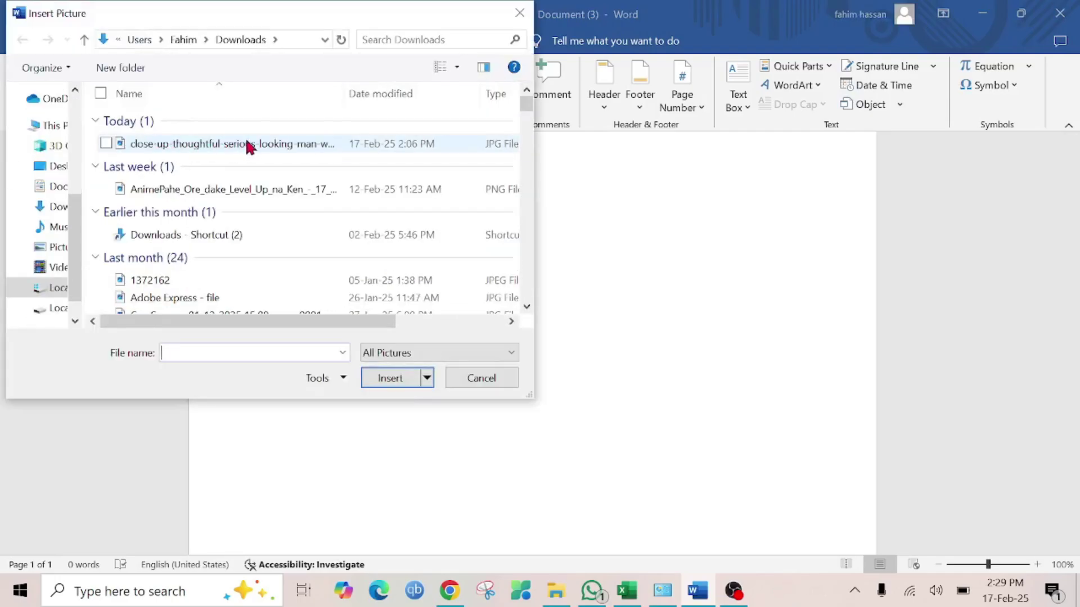
click(245, 144)
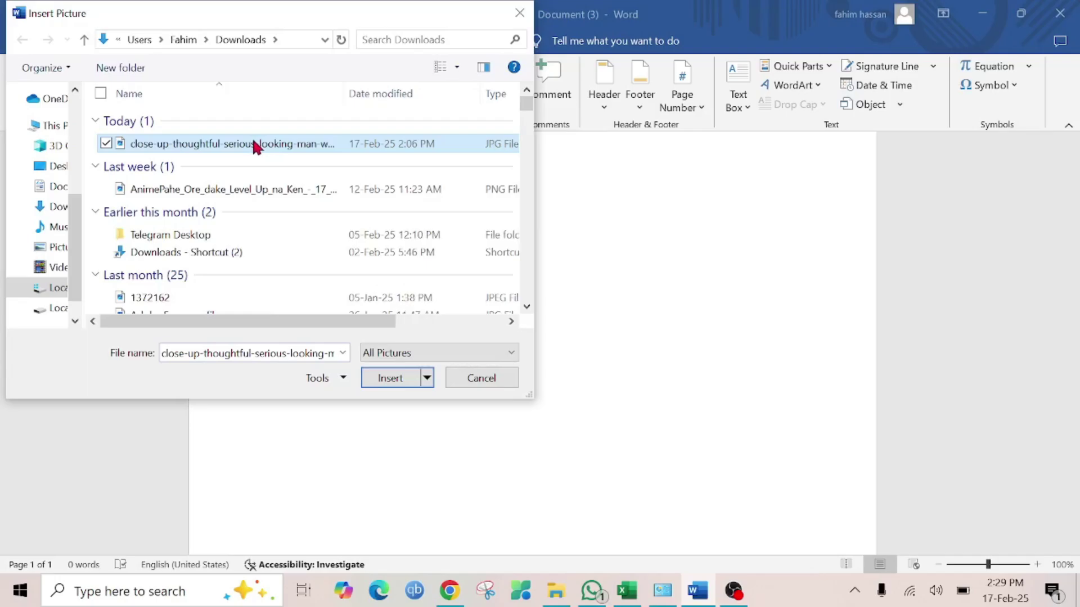
double_click(256, 147)
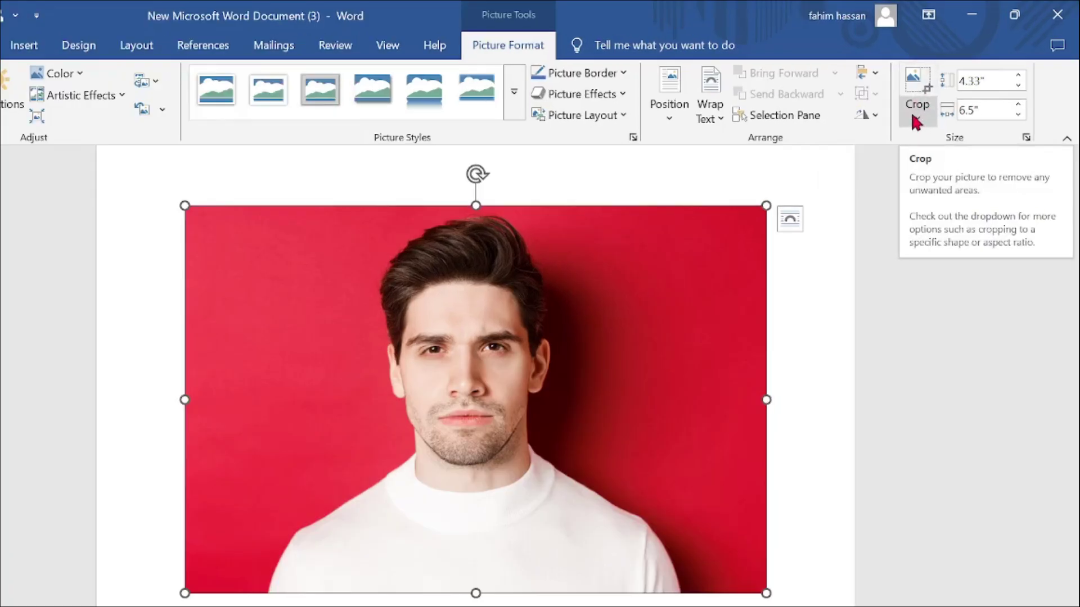
- Crop the photo to a 1:1 aspect ratio and size it 2" by 2"
click(932, 108)
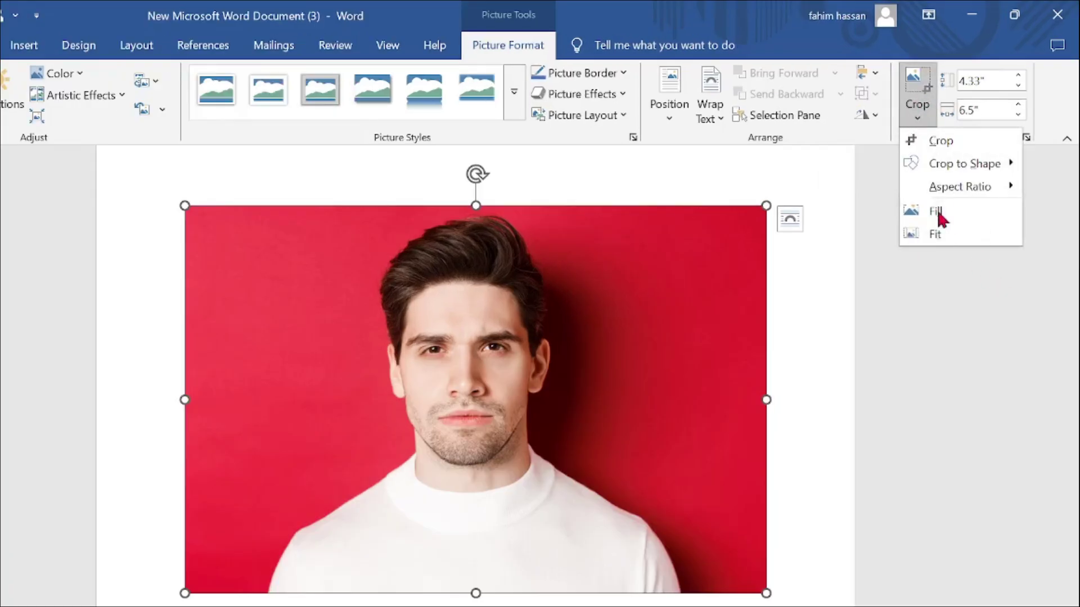
mouse_move(959, 187)
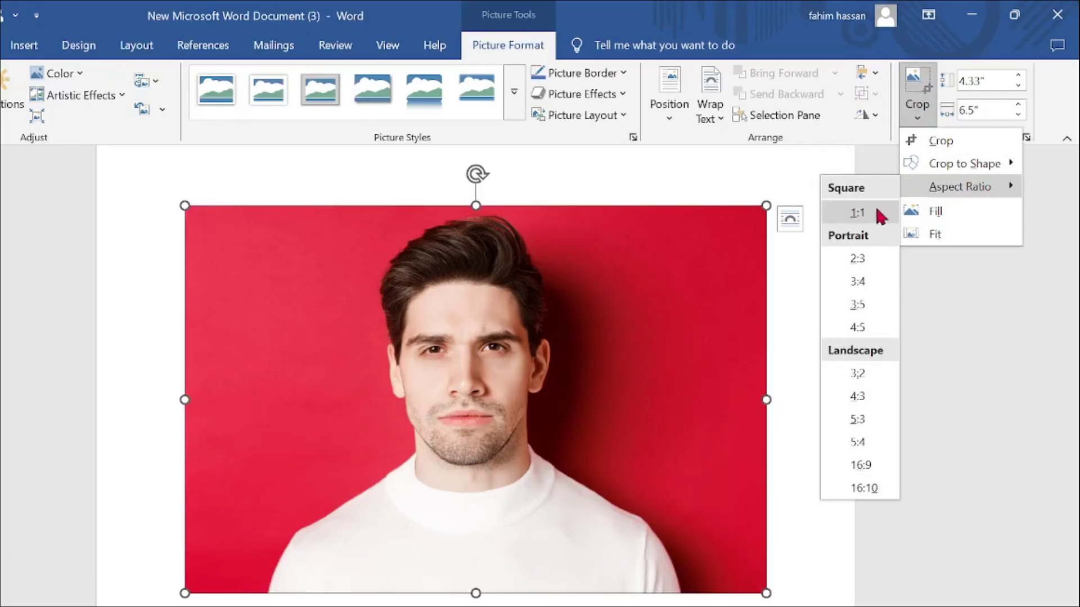
click(863, 219)
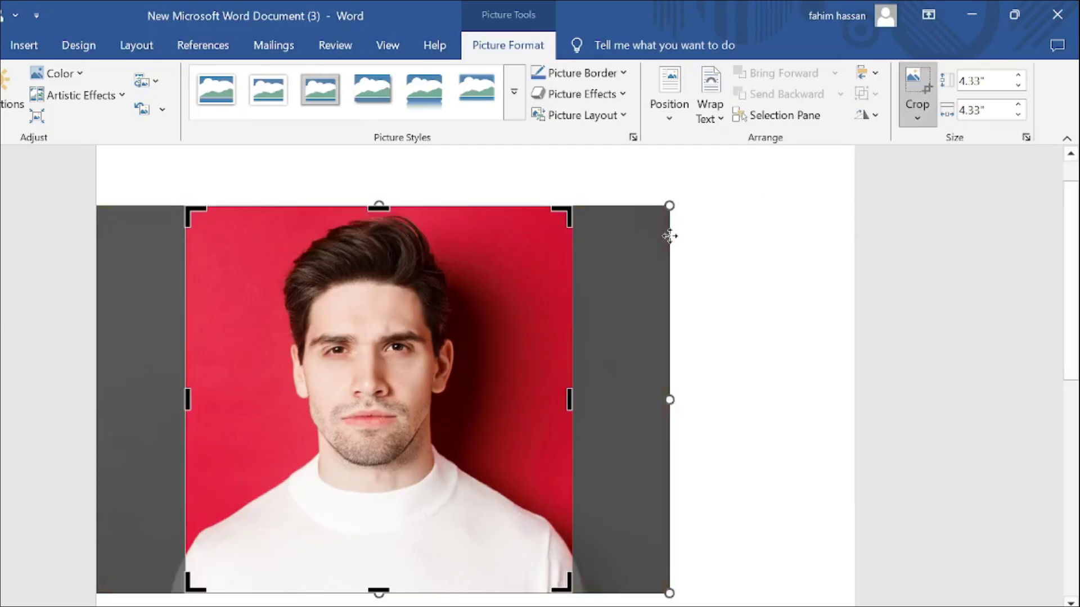
click(979, 81)
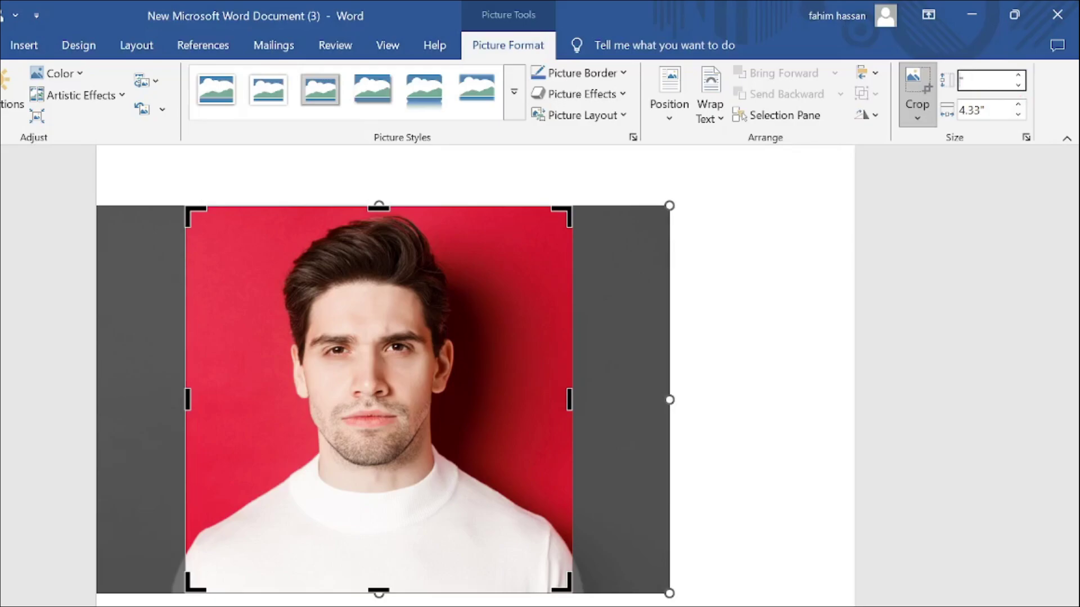
text(2")
key(Tab)
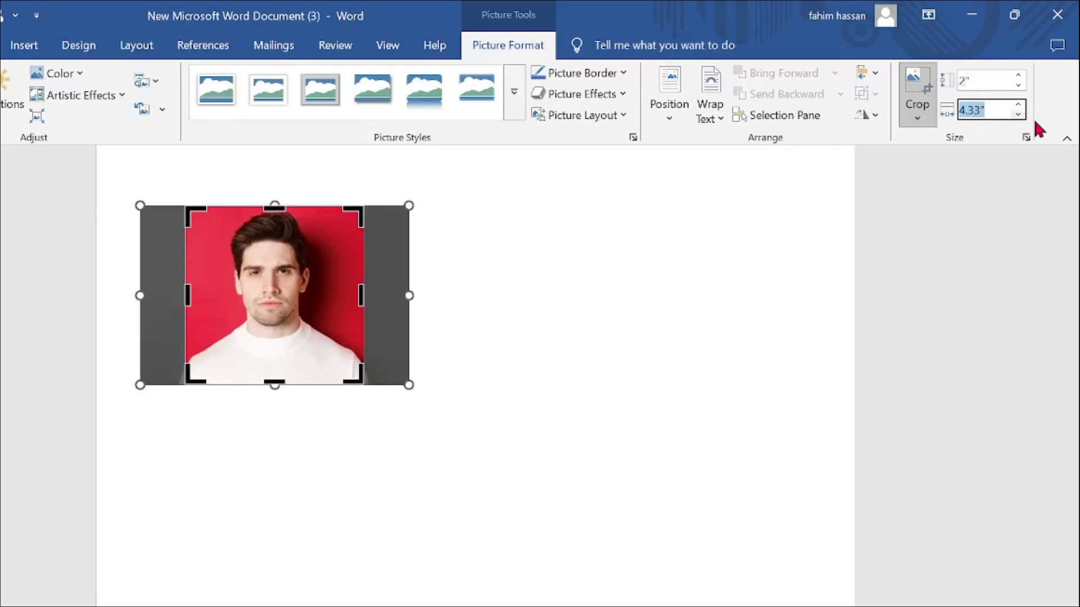
text(2)
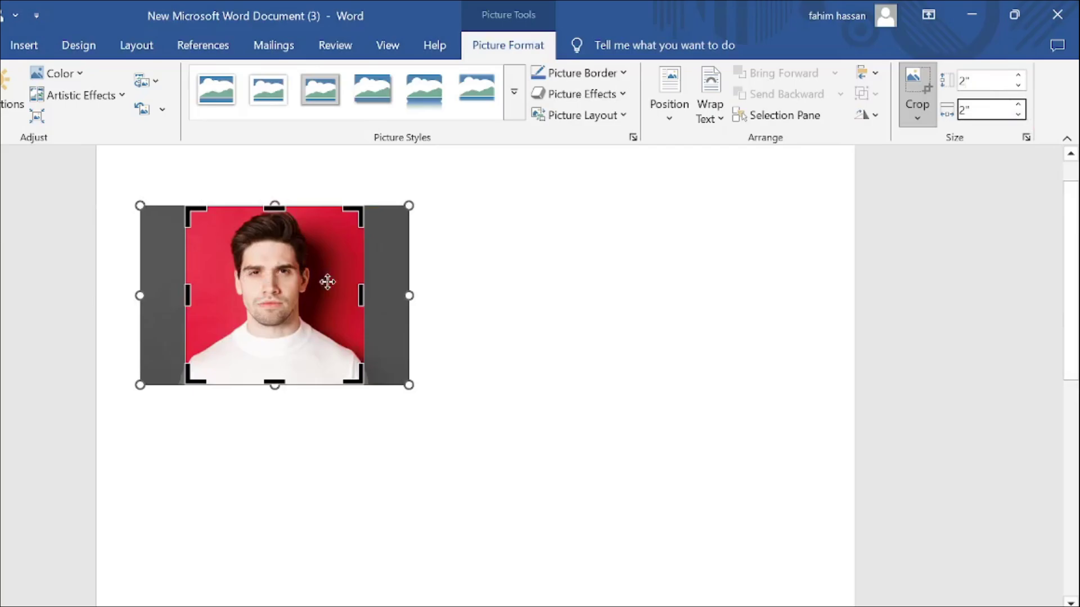
- Shift the portrait slightly within the square crop frame, then apply the crop
mouse_move(254, 263)
mouse_down()
mouse_move(278, 258)
mouse_move(267, 264)
mouse_up()
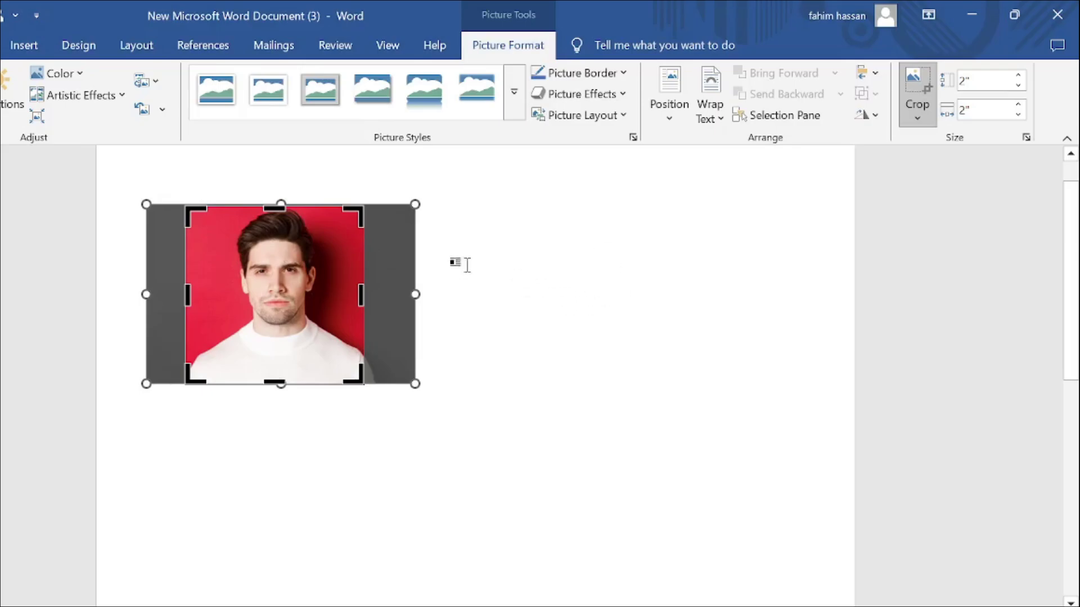
click(544, 277)
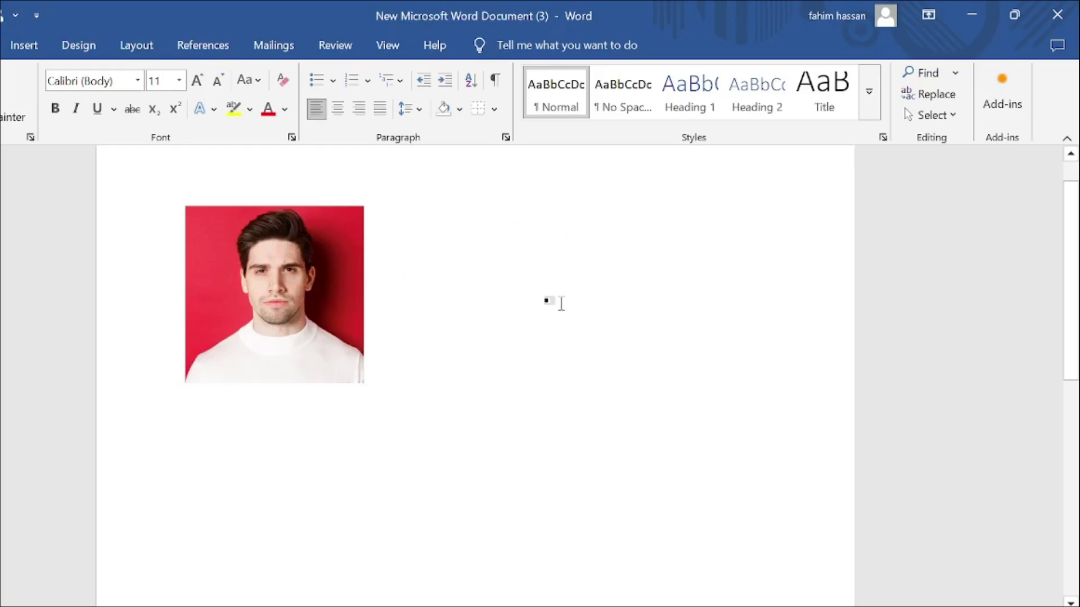
- Give the square headshot Behind Text wrapping and drag it further right
click(275, 291)
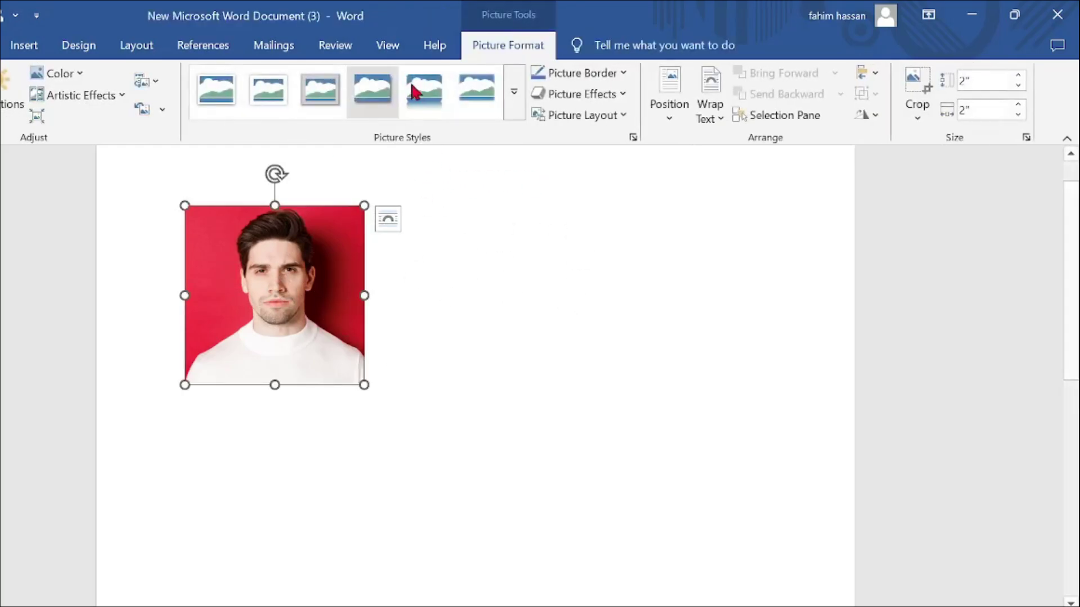
click(711, 113)
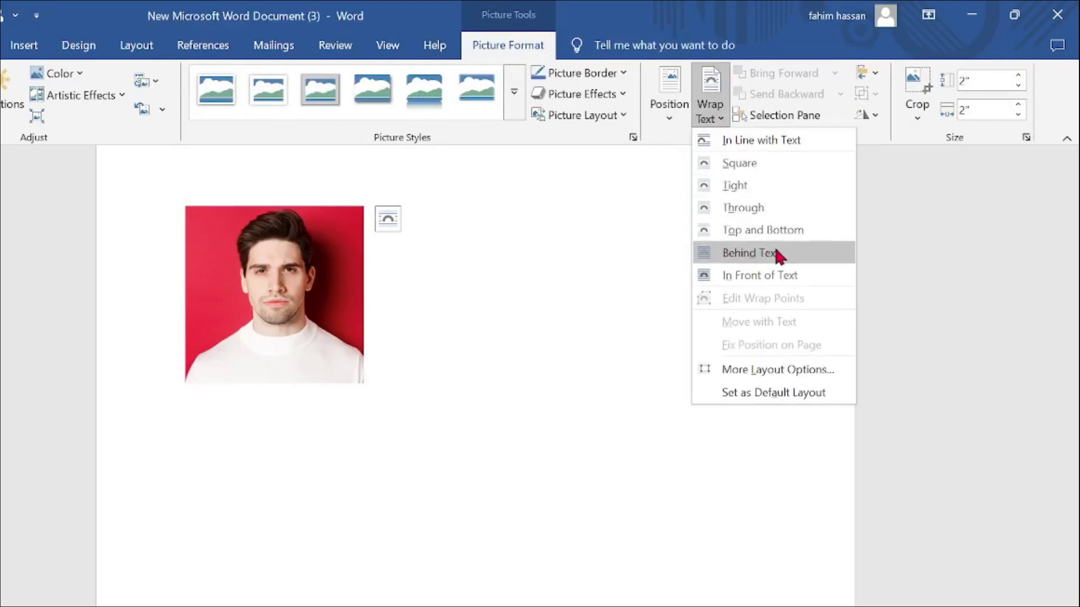
click(751, 252)
mouse_move(353, 290)
mouse_down()
mouse_move(542, 275)
mouse_move(467, 240)
mouse_move(482, 254)
mouse_move(401, 250)
mouse_up()
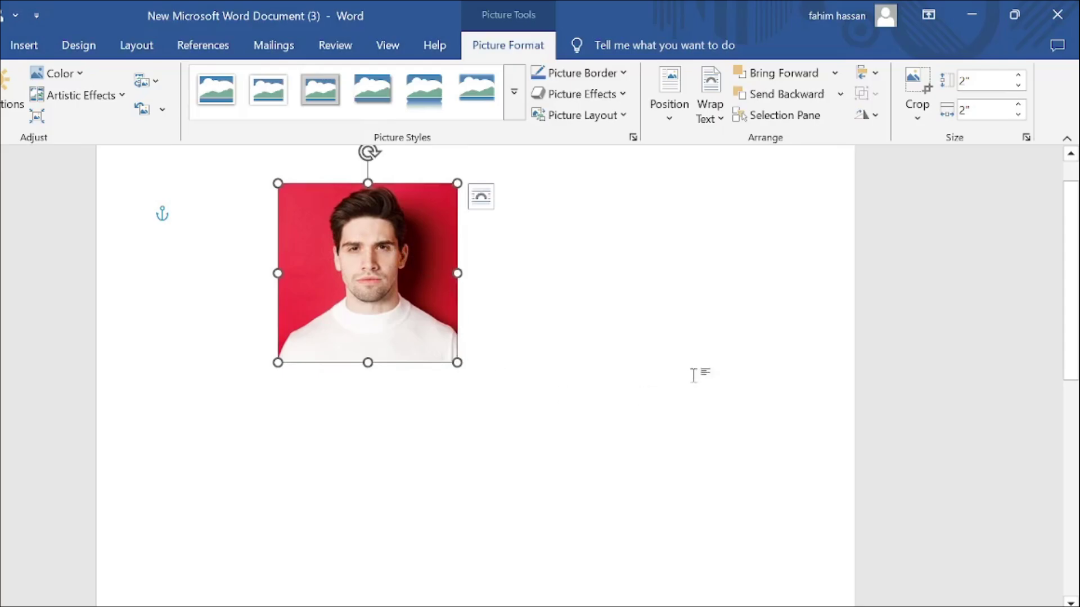
- Paste two copies of the headshot, placing them in a row with the original
key(ctrl+v)
mouse_move(422, 266)
mouse_down()
mouse_move(604, 239)
mouse_move(756, 249)
mouse_up()
key(ctrl+v)
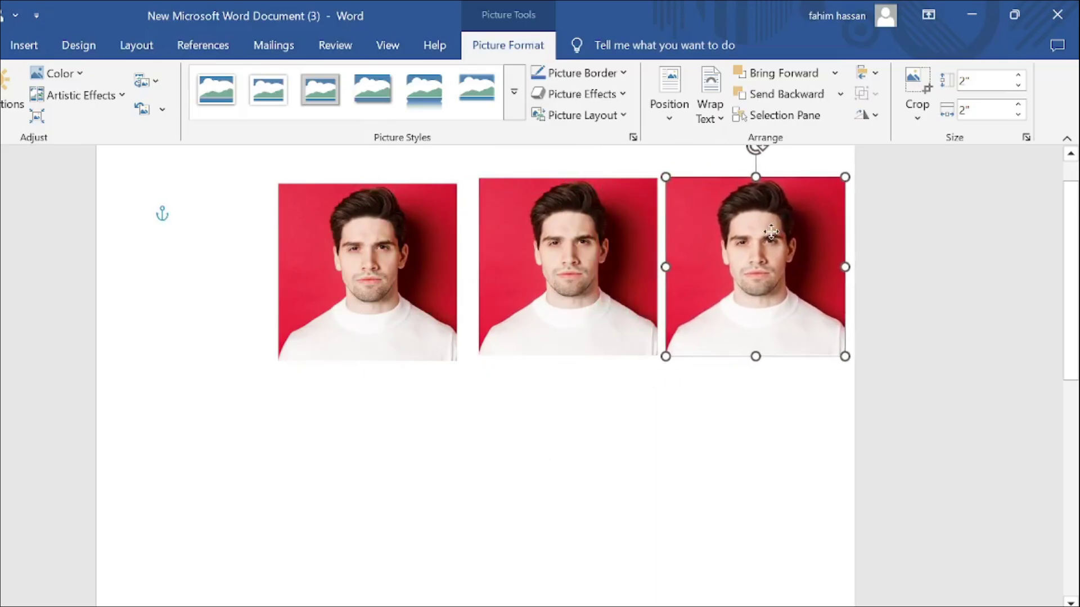